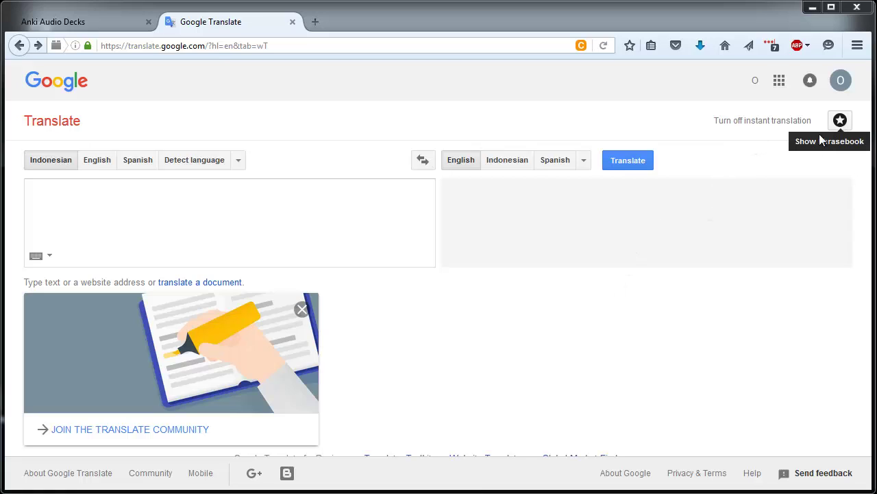
Export the Google Translate phrasebook to Google Sheets and confirm importing the data.
{"action": "left_click", "coordinate": [840, 121]}
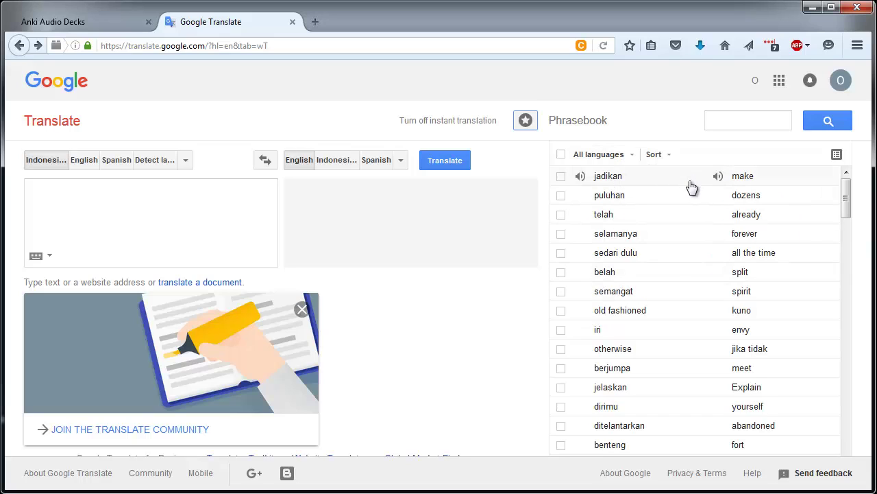
{"action": "left_click", "coordinate": [842, 123]}
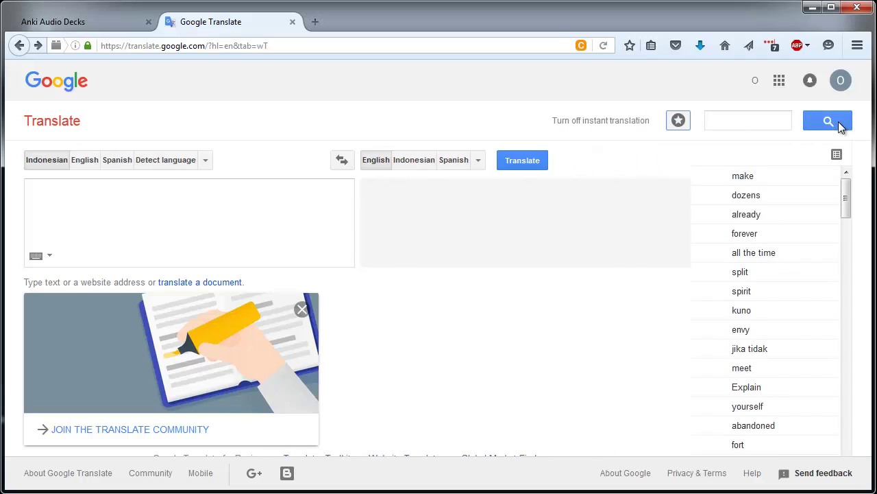
{"action": "left_click", "coordinate": [839, 156]}
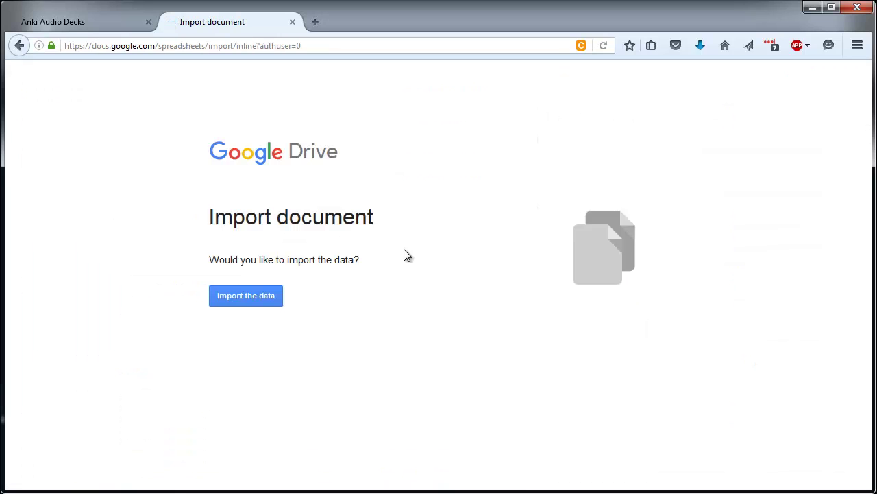
{"action": "left_click", "coordinate": [243, 295]}
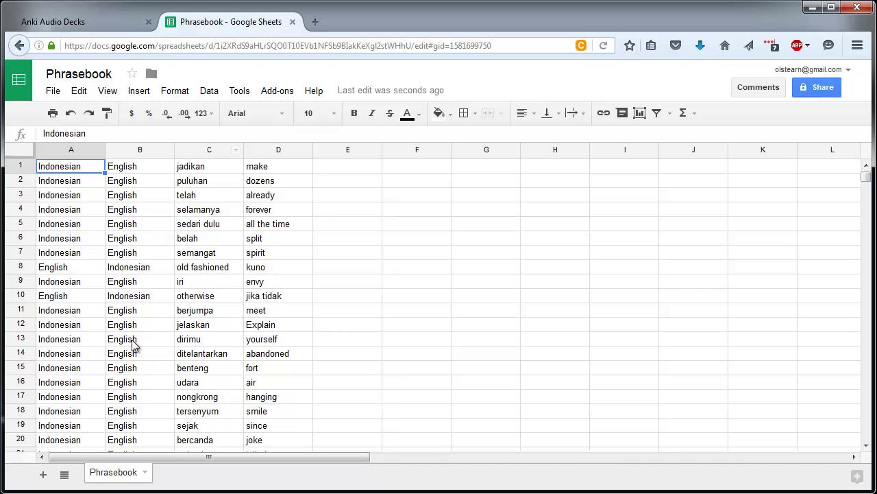
Delete rows 8 and 10, the two English-to-Indonesian entries, from the Phrasebook sheet.
{"action": "left_click", "coordinate": [21, 267]}
{"action": "left_click", "coordinate": [21, 296], "text": "ctrl"}
{"action": "right_click", "coordinate": [26, 272]}
{"action": "left_click", "coordinate": [78, 283]}
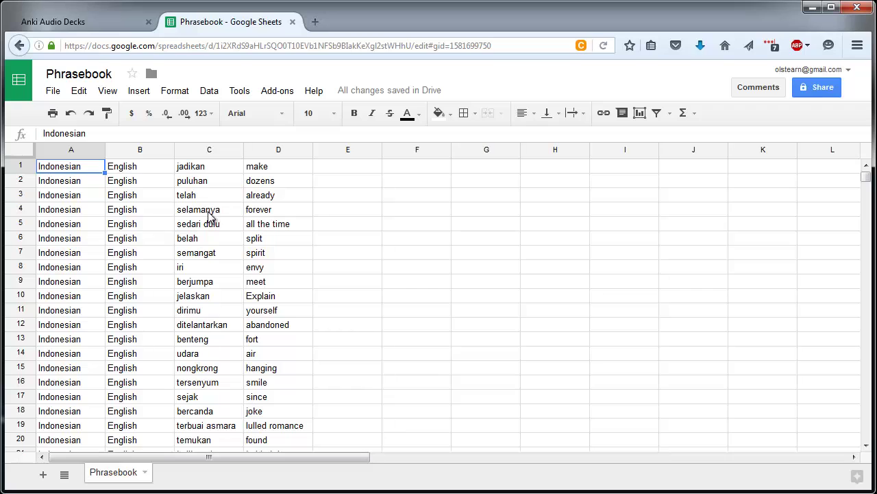
Move the Indonesian words from column C to column E, beside the English words in column D.
{"action": "left_click", "coordinate": [216, 149]}
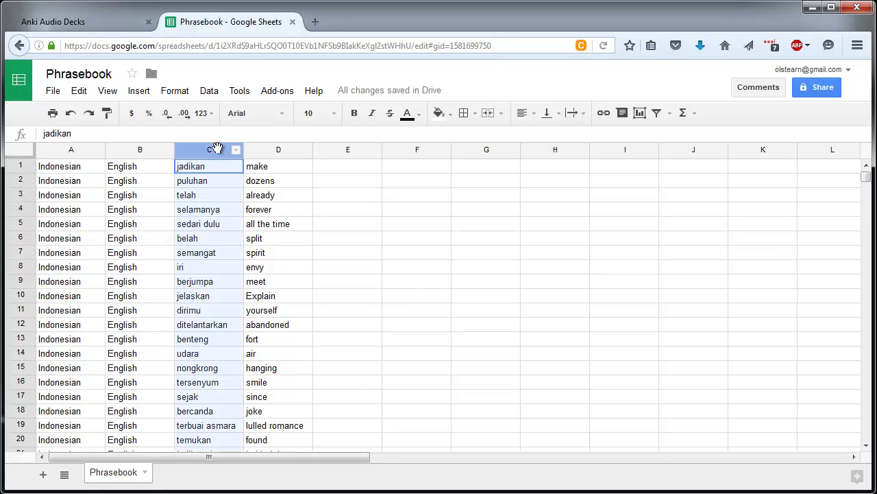
{"action": "key", "text": "ctrl+c"}
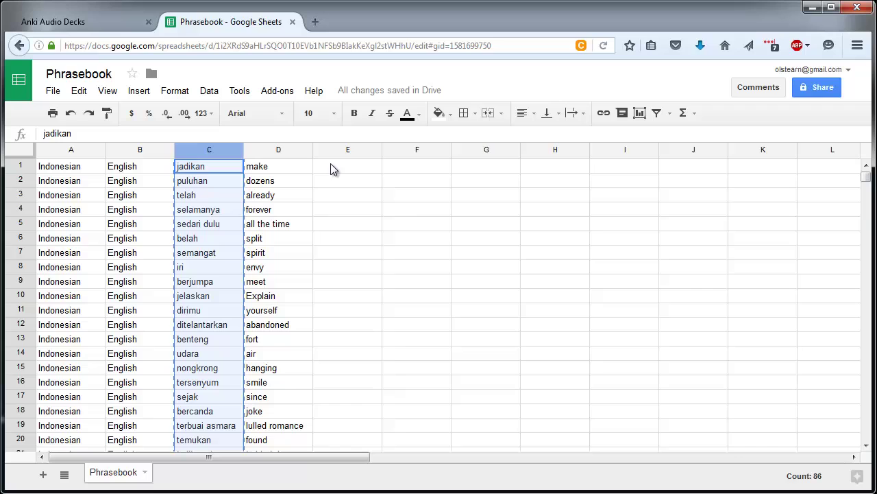
{"action": "left_click", "coordinate": [342, 165]}
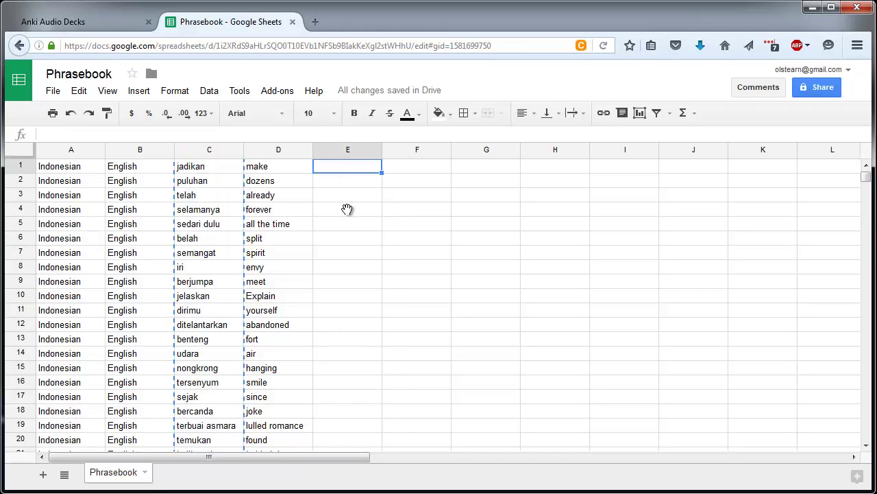
{"action": "key", "text": "ctrl+v"}
{"action": "left_click", "coordinate": [448, 195]}
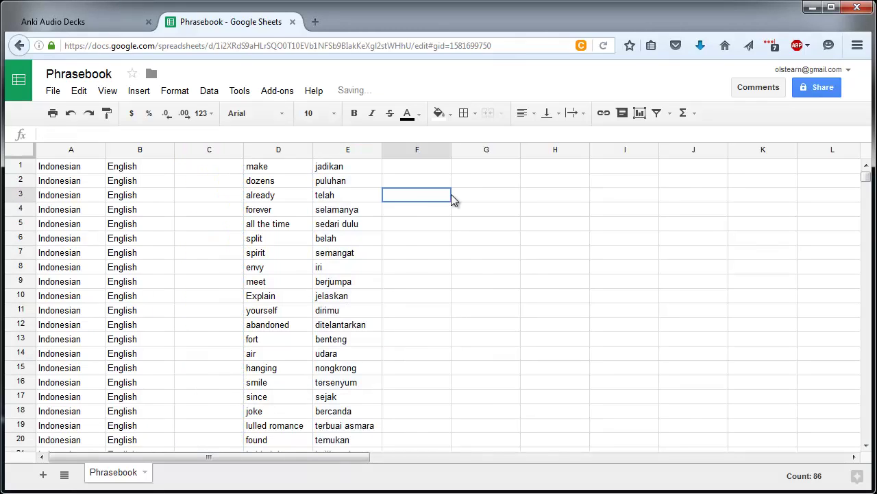
Copy the English and Indonesian word pairs in D1:E86 into the empty example522.txt document in Notepad++.
{"action": "left_click", "coordinate": [270, 172]}
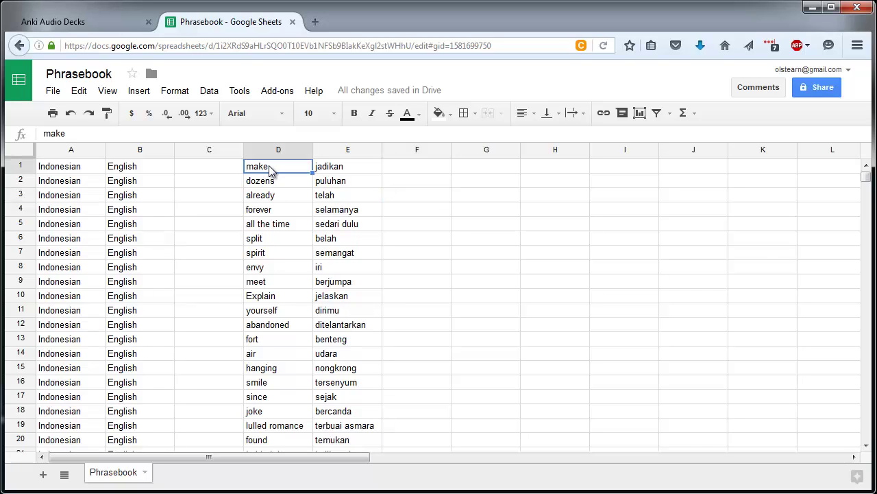
{"action": "left_click", "coordinate": [334, 170]}
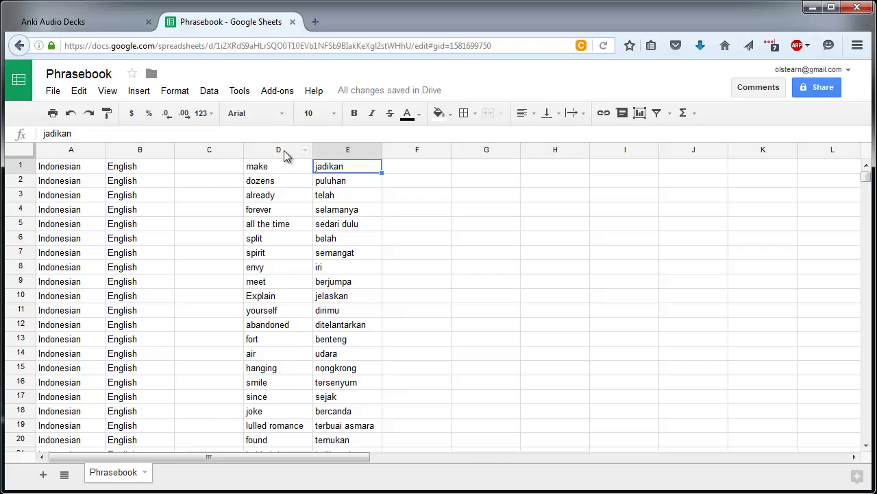
{"action": "left_click_drag", "start_coordinate": [283, 150], "coordinate": [345, 147]}
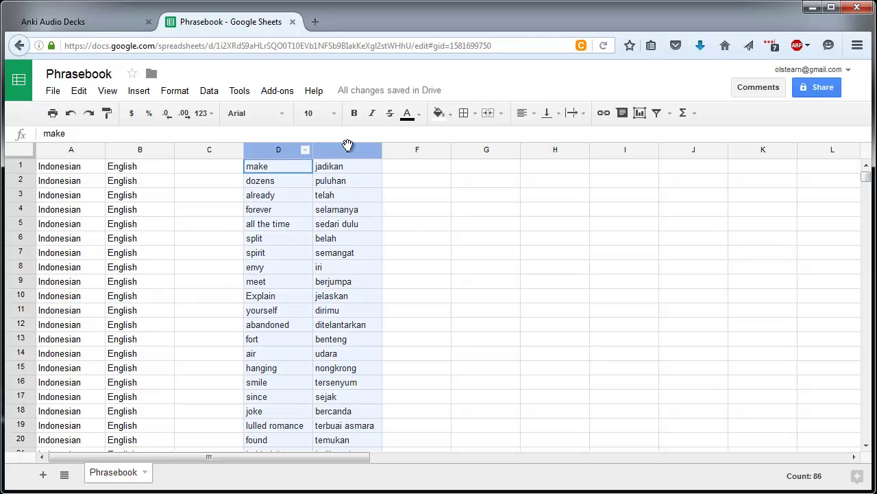
{"action": "left_click", "coordinate": [417, 238]}
{"action": "left_click_drag", "start_coordinate": [261, 170], "coordinate": [332, 490]}
{"action": "left_click_drag", "start_coordinate": [333, 403], "coordinate": [339, 338]}
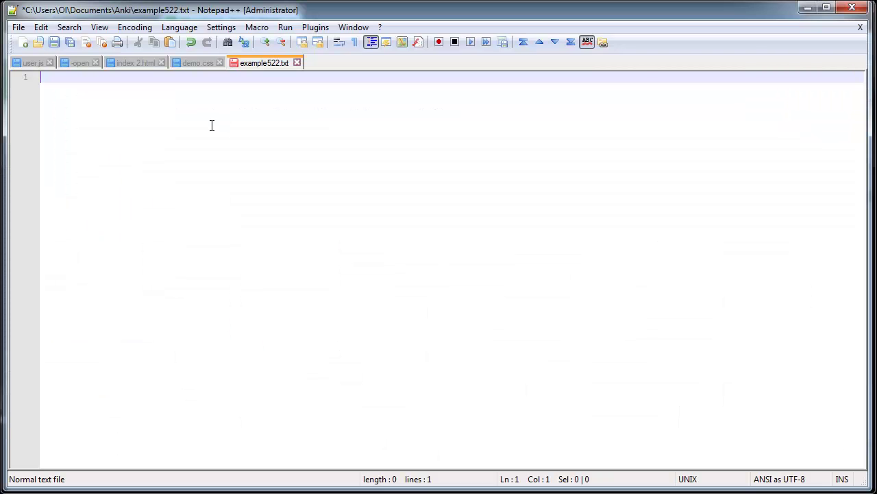
{"action": "key", "text": "ctrl+v"}
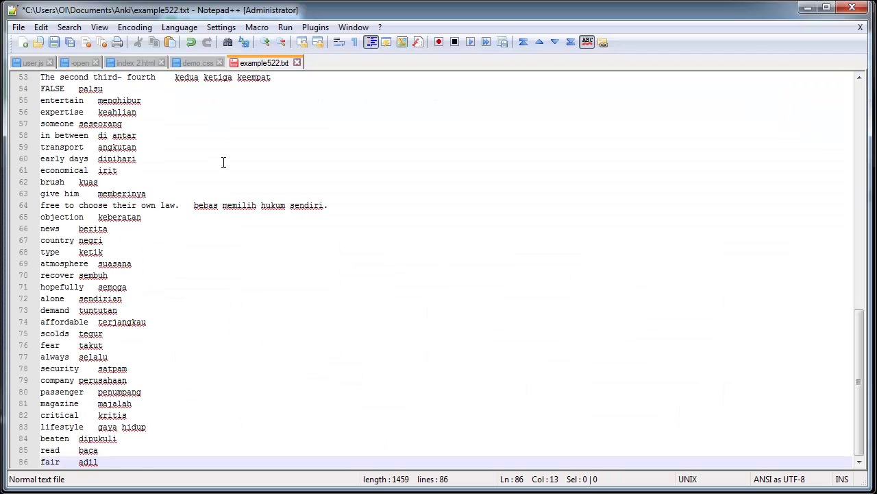
{"action": "scroll", "coordinate": [235, 184], "scroll_direction": "up", "scroll_amount": 17}
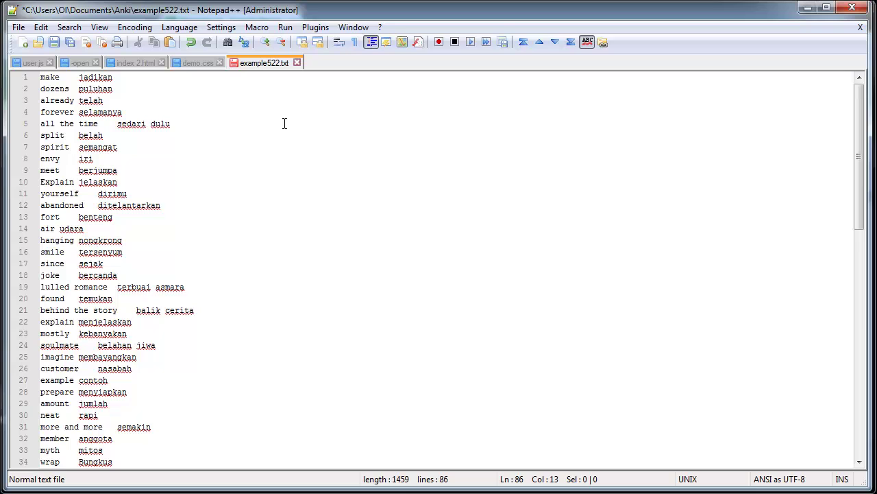
Save the word list under the new name something.txt in the Anki folder.
{"action": "left_click", "coordinate": [87, 102]}
{"action": "key", "text": "ctrl+alt+s"}
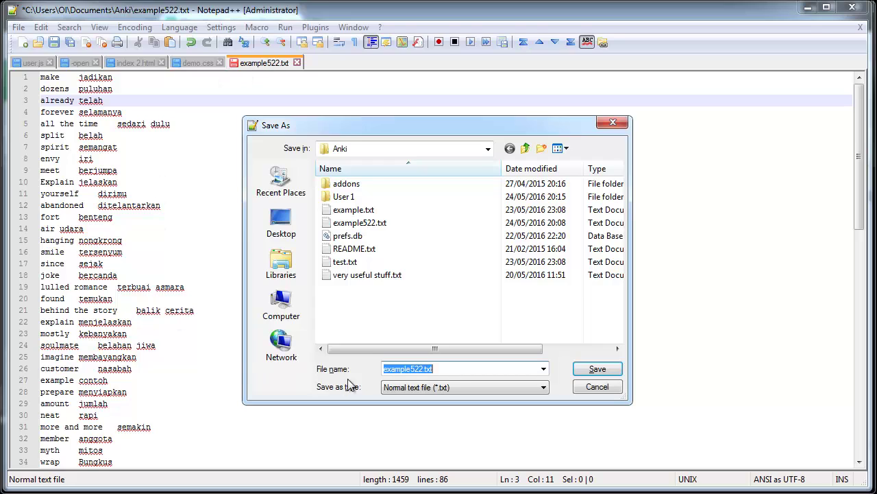
{"action": "left_click", "coordinate": [412, 368]}
{"action": "double_click", "coordinate": [423, 368]}
{"action": "type", "text": "something"}
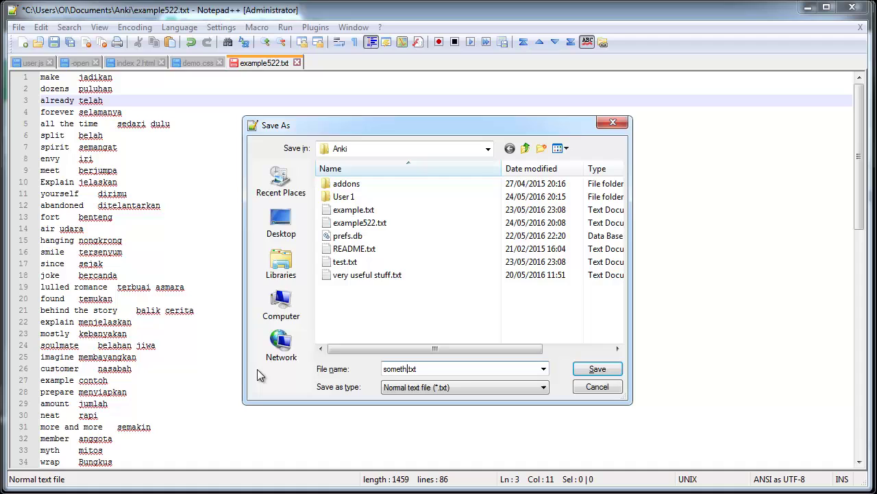
{"action": "left_click", "coordinate": [592, 368]}
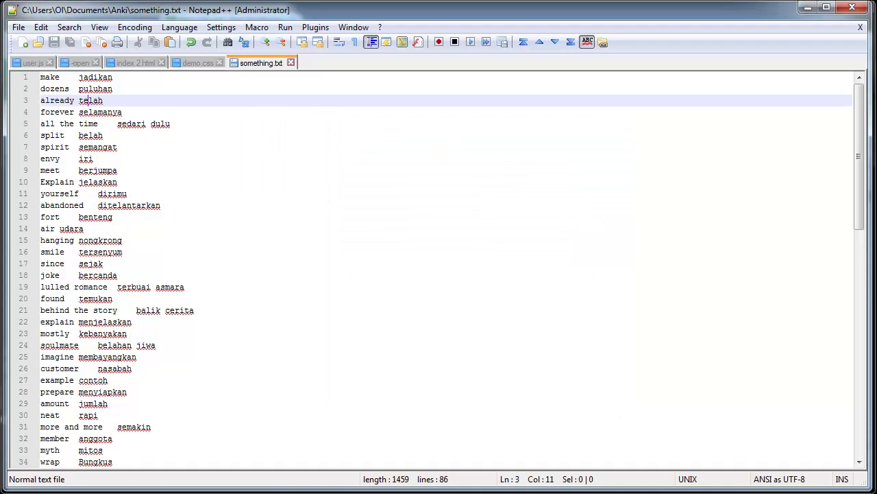
Switch to the Anki Audio Decks page in the browser and enter the deck name somethingunique.
{"action": "key", "text": "alt+Tab"}
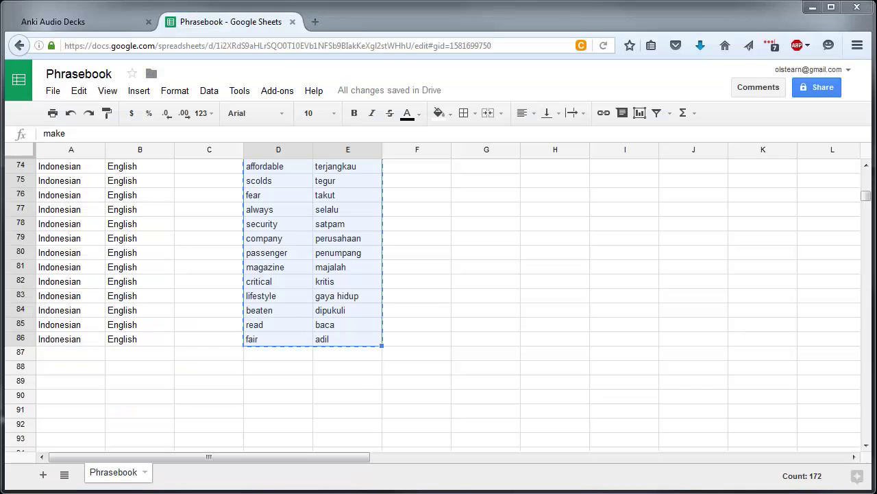
{"action": "left_click", "coordinate": [85, 21]}
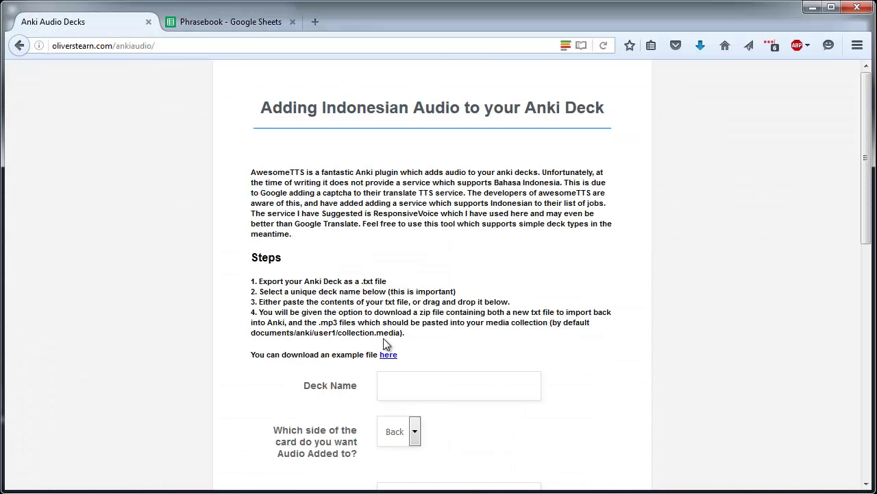
{"action": "scroll", "coordinate": [441, 277], "scroll_direction": "down", "scroll_amount": 4}
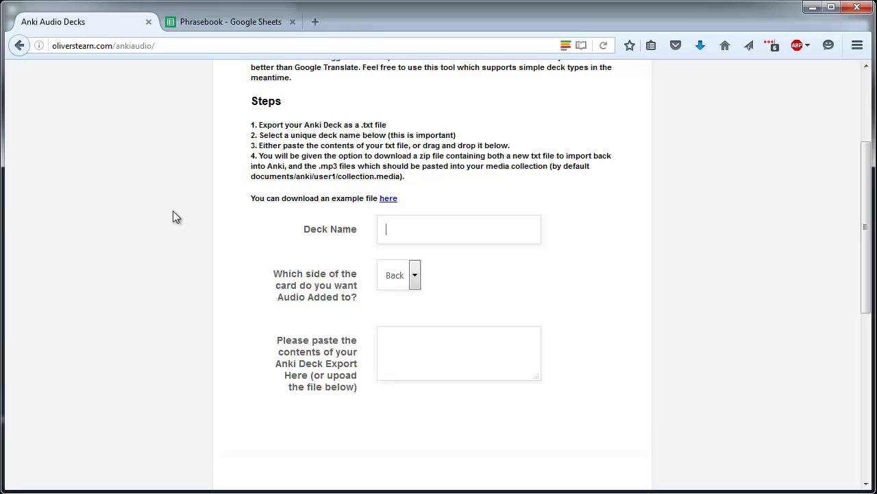
{"action": "type", "text": "somethingunique"}
{"action": "scroll", "coordinate": [261, 264], "scroll_direction": "down", "scroll_amount": 5}
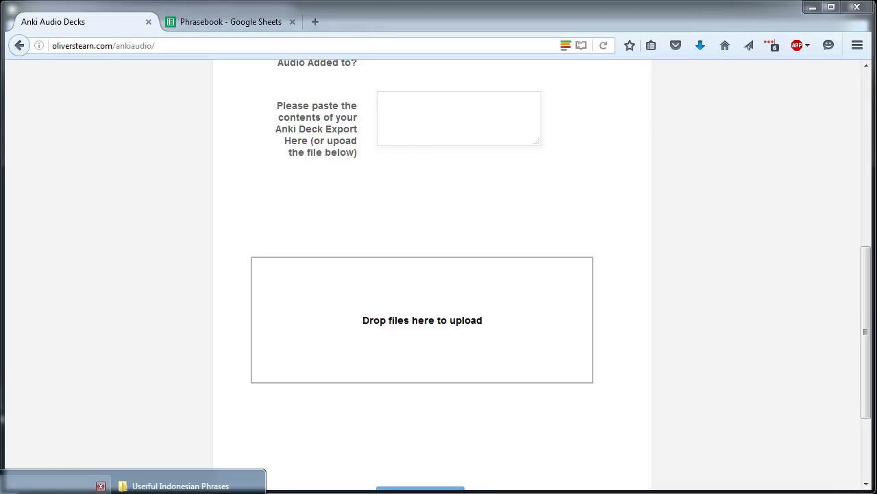
Upload something.txt from the Anki documents folder to the file upload area of the audio deck form.
{"action": "left_click", "coordinate": [103, 482]}
{"action": "left_click_drag", "start_coordinate": [1, 166], "coordinate": [517, 202]}
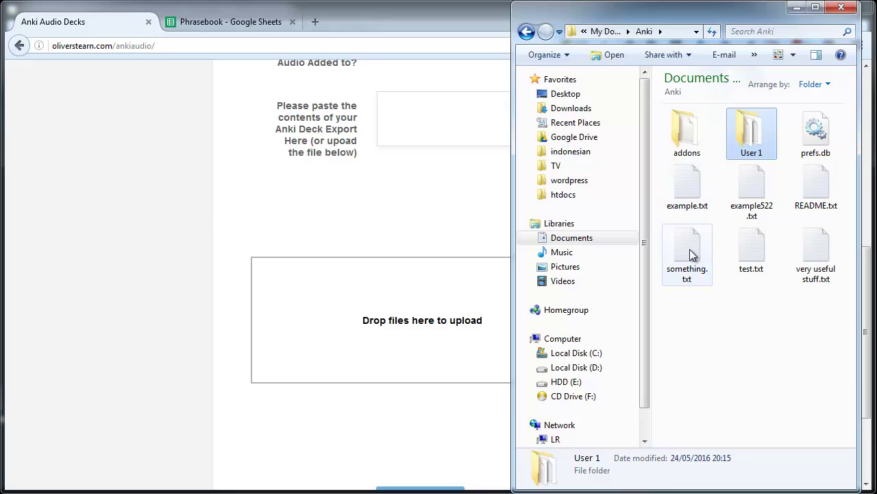
{"action": "left_click_drag", "start_coordinate": [691, 254], "coordinate": [442, 329]}
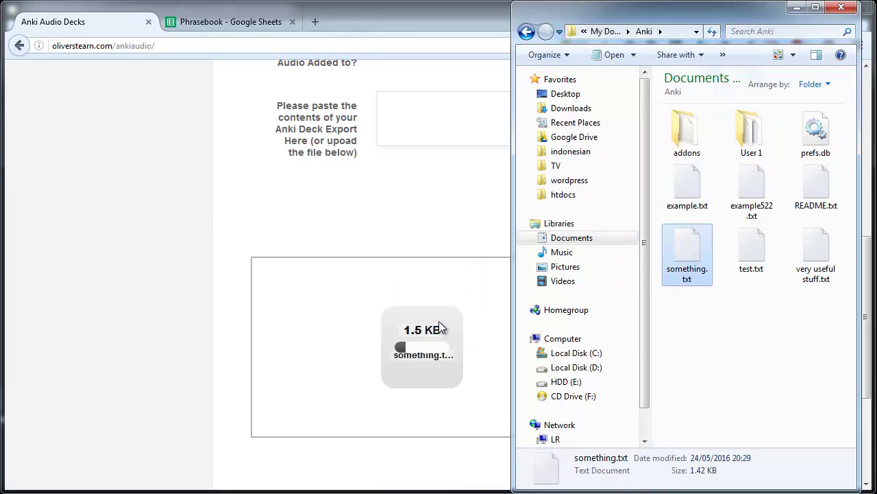
{"action": "left_click", "coordinate": [287, 212]}
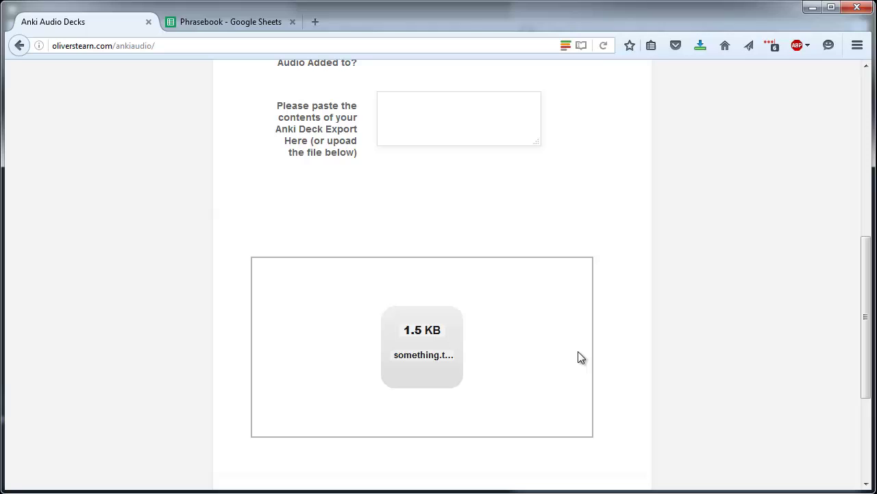
Copy all the MP3 files from the somethingunique folder inside somethingunique.zip, leaving out somethingunique.txt.
{"action": "left_click_drag", "start_coordinate": [529, 206], "coordinate": [350, 217]}
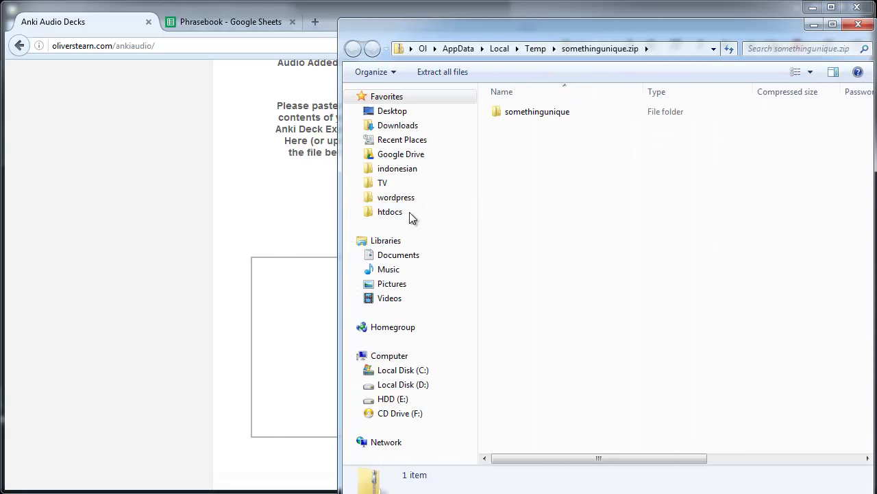
{"action": "double_click", "coordinate": [556, 111]}
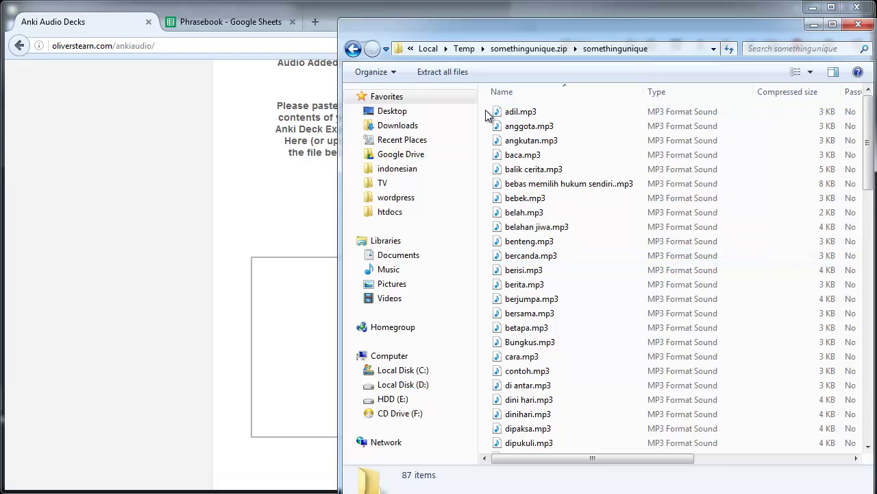
{"action": "left_click_drag", "start_coordinate": [486, 111], "coordinate": [571, 455]}
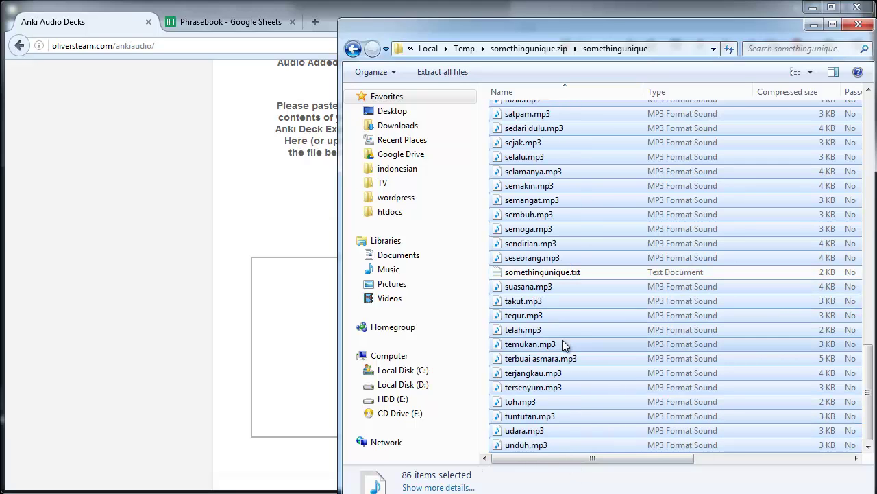
{"action": "right_click", "coordinate": [541, 185]}
{"action": "left_click", "coordinate": [587, 215]}
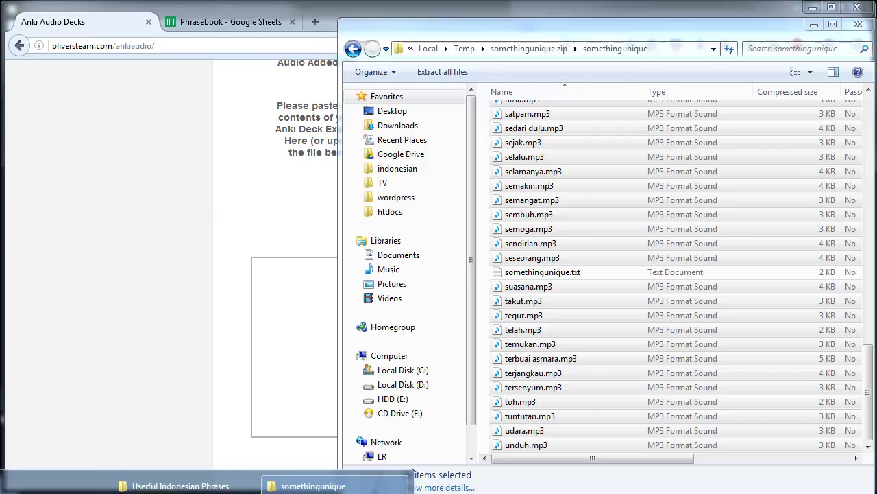
Paste the copied MP3 files into Anki's User 1 collection.media folder, keeping the existing files for all name conflicts.
{"action": "key", "text": "alt+Tab"}
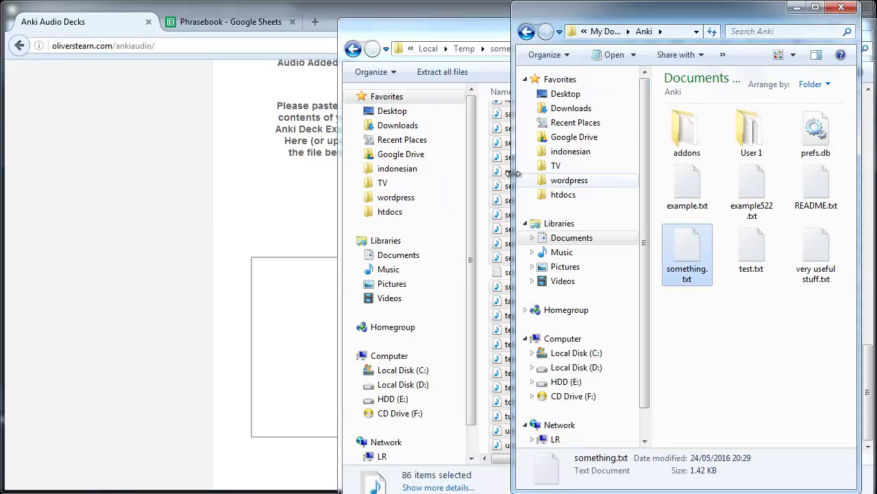
{"action": "left_click_drag", "start_coordinate": [513, 173], "coordinate": [245, 173]}
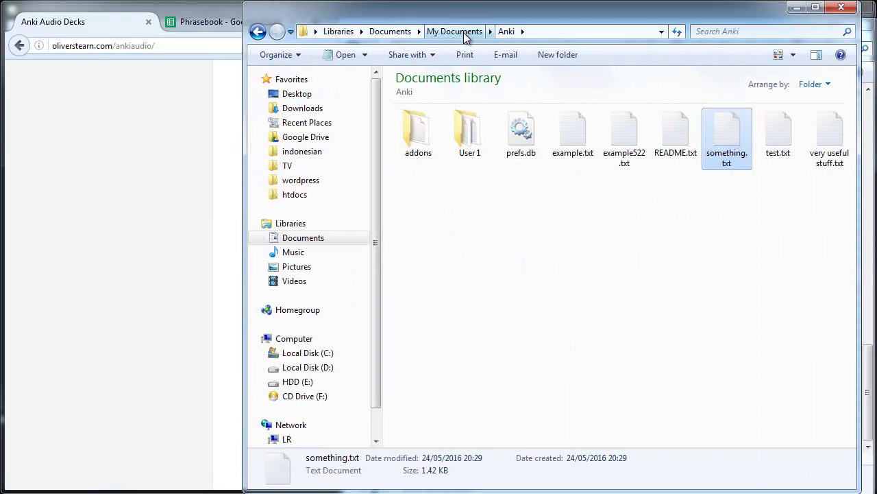
{"action": "double_click", "coordinate": [471, 137]}
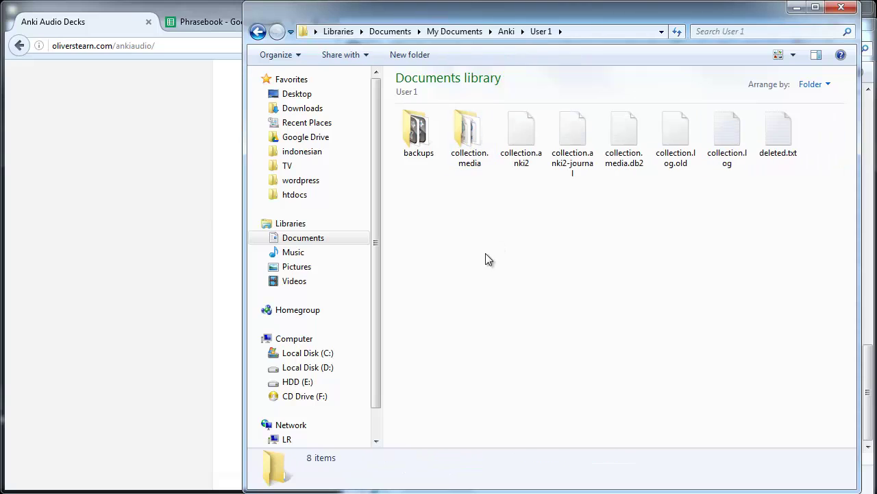
{"action": "double_click", "coordinate": [473, 137]}
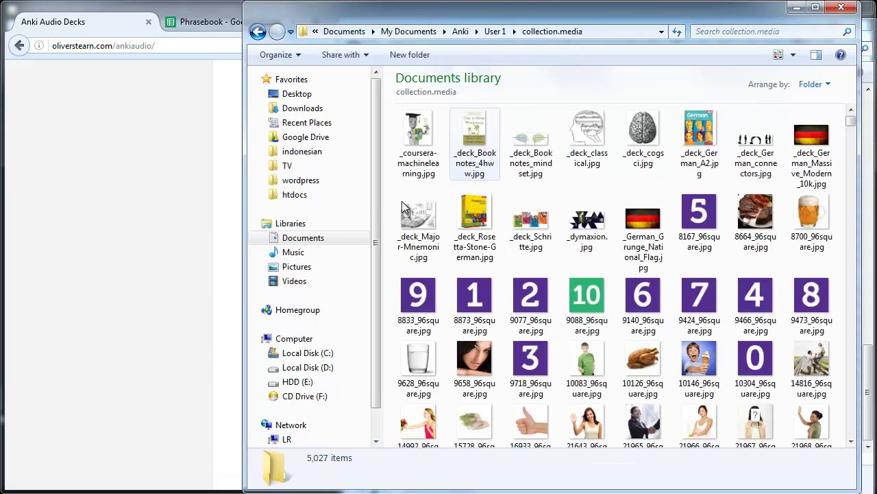
{"action": "right_click", "coordinate": [388, 198]}
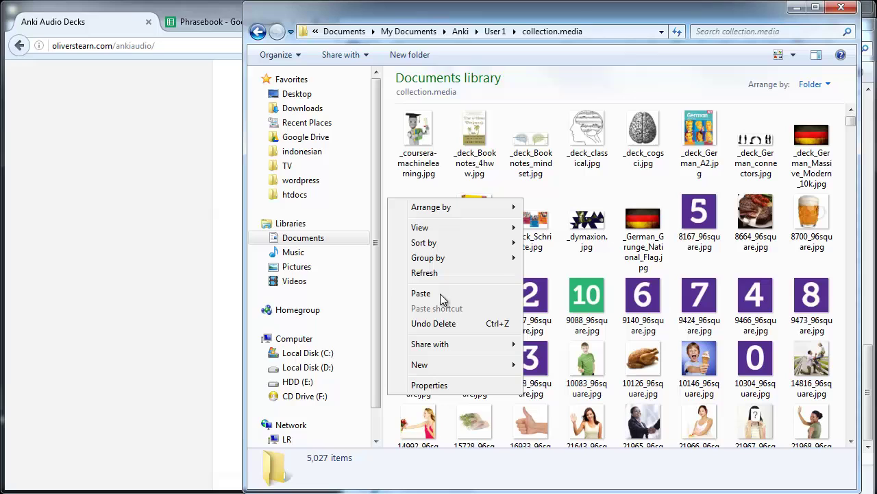
{"action": "left_click", "coordinate": [421, 294]}
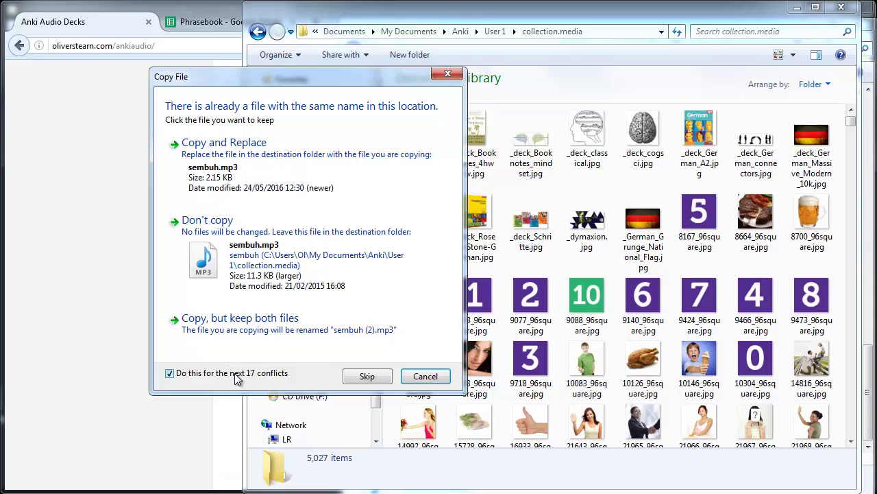
{"action": "left_click", "coordinate": [206, 264]}
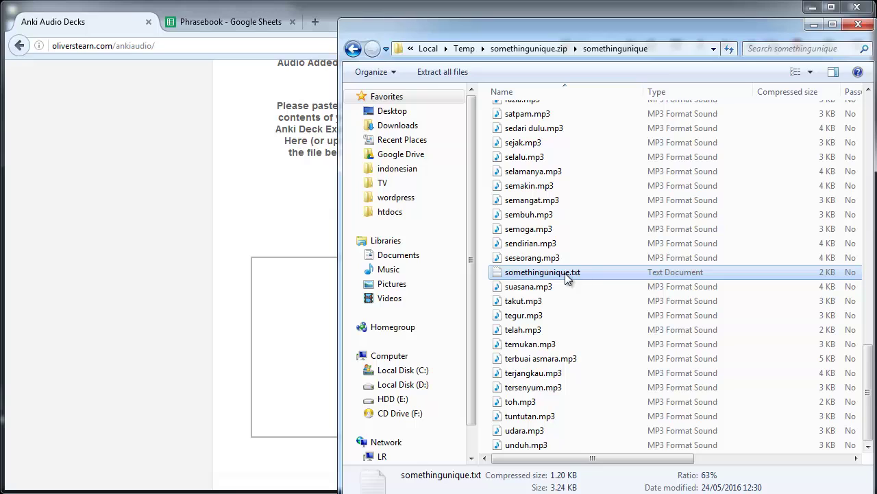
Copy somethingunique.txt from the somethingunique.zip folder onto the desktop.
{"action": "right_click", "coordinate": [564, 274]}
{"action": "left_click", "coordinate": [606, 302]}
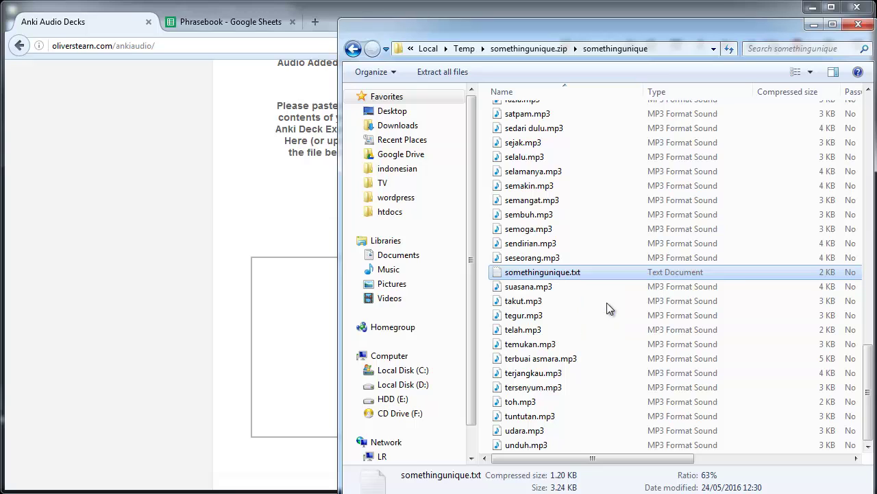
{"action": "left_click", "coordinate": [815, 24]}
{"action": "left_click", "coordinate": [813, 11]}
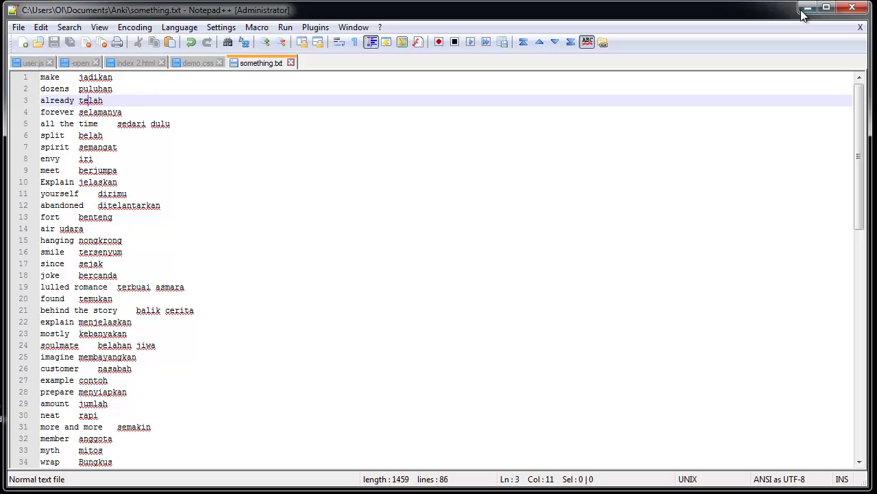
{"action": "left_click", "coordinate": [806, 7]}
{"action": "right_click", "coordinate": [500, 160]}
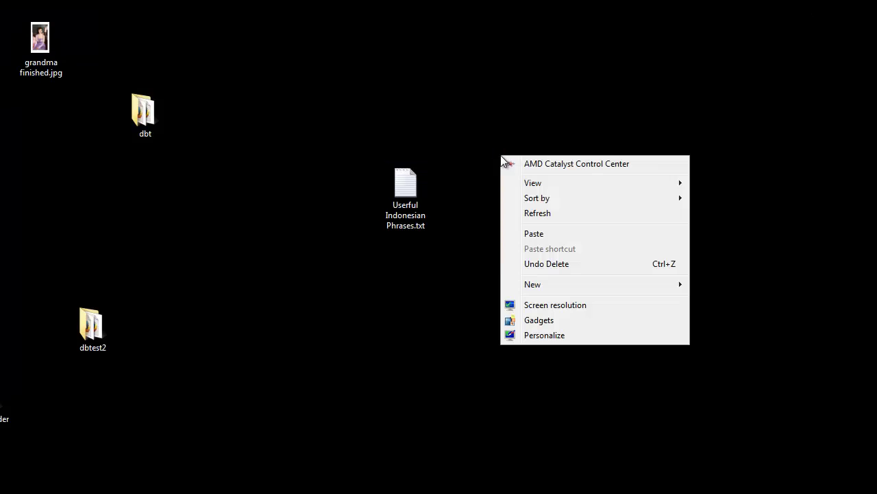
{"action": "left_click", "coordinate": [548, 234]}
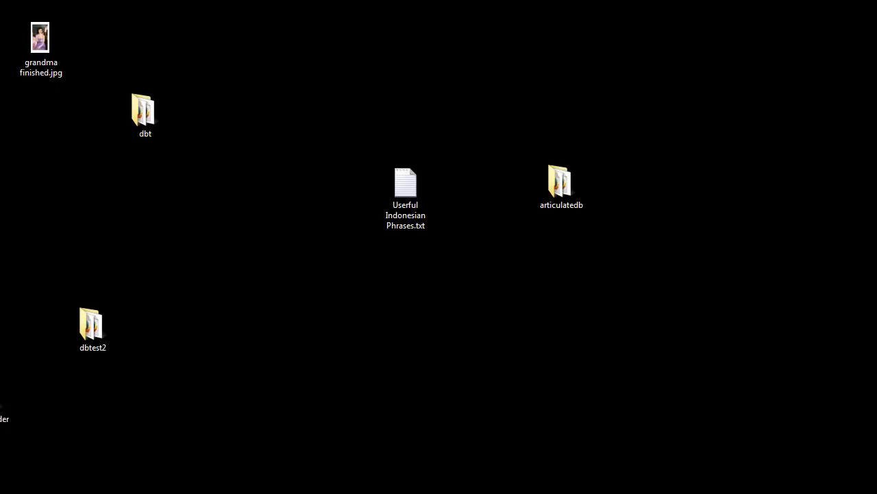
Switch to Anki and open somethingunique.txt from the desktop as the file to import.
{"action": "key", "text": "alt+Tab"}
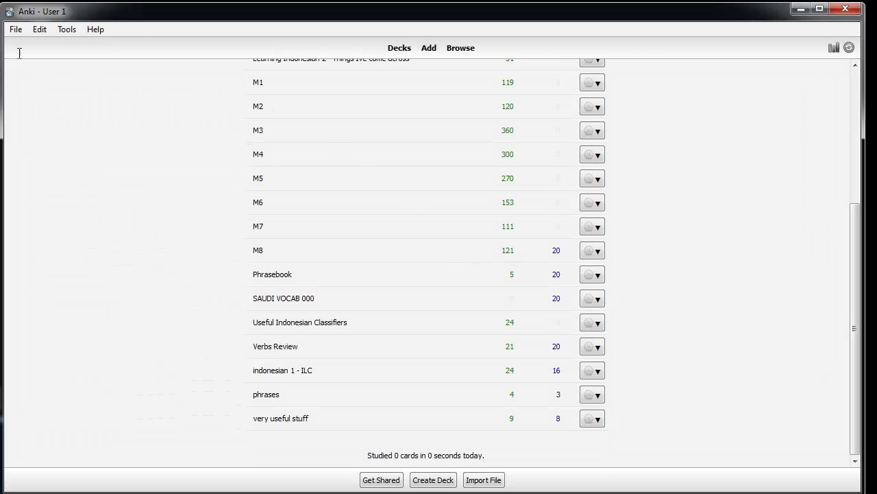
{"action": "left_click", "coordinate": [15, 29]}
{"action": "left_click", "coordinate": [37, 64]}
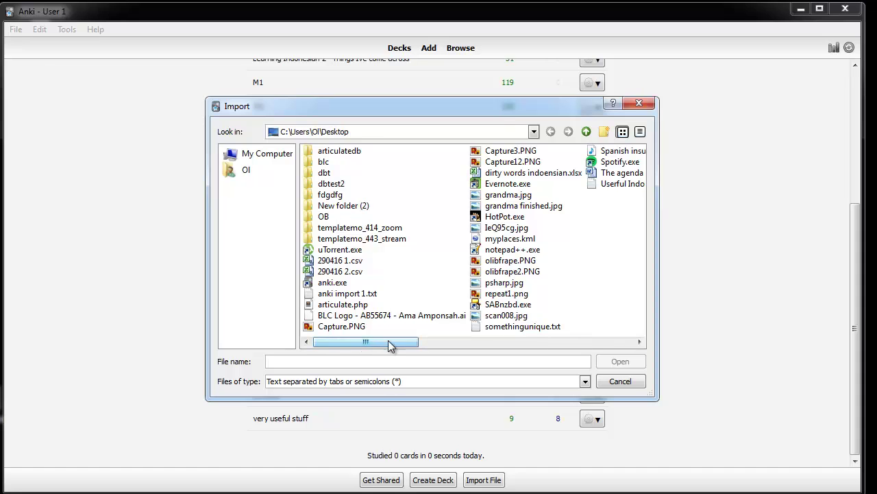
{"action": "double_click", "coordinate": [519, 327]}
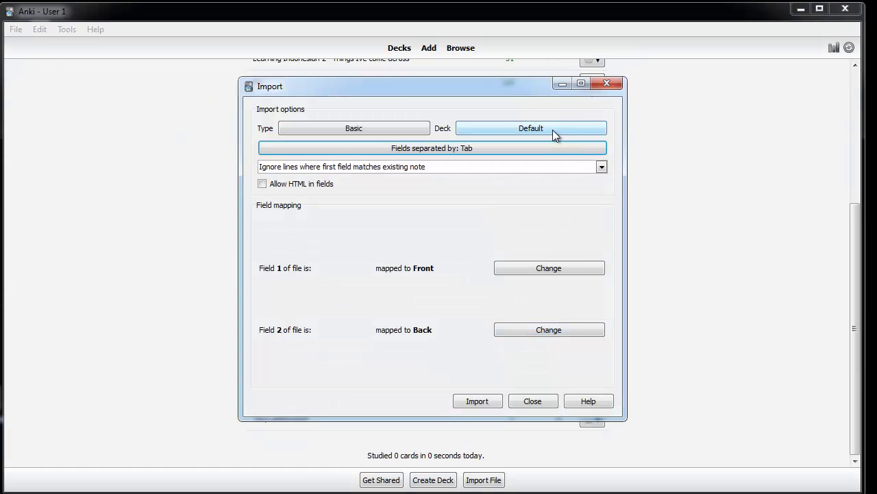
Create a new deck named "something unique" as the import target and import the notes into it.
{"action": "left_click", "coordinate": [556, 135]}
{"action": "left_click", "coordinate": [214, 280]}
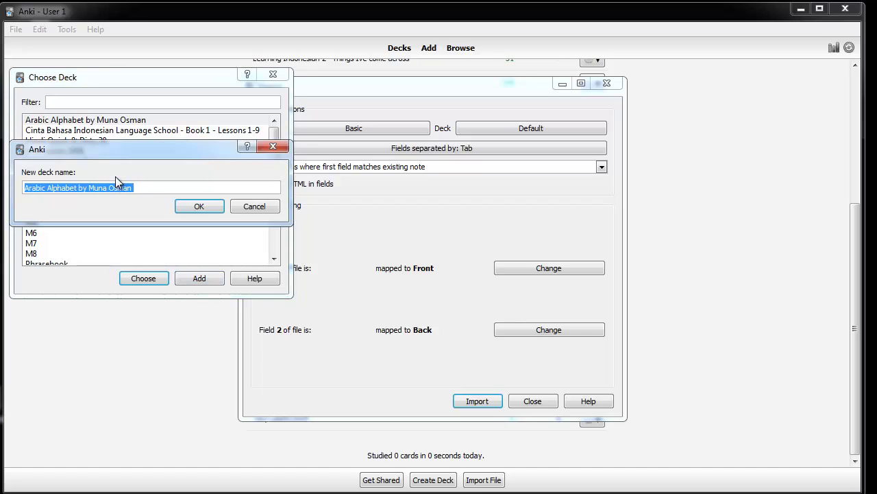
{"action": "type", "text": "something u"}
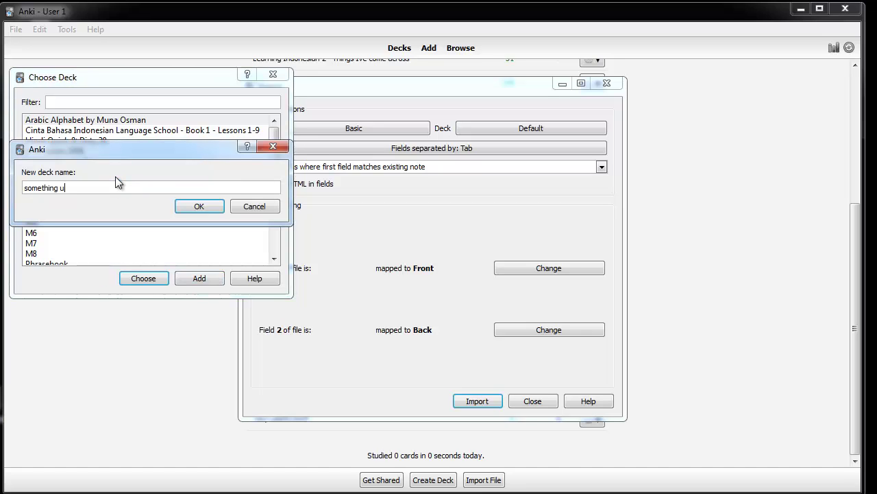
{"action": "type", "text": "nique"}
{"action": "key", "text": "Return"}
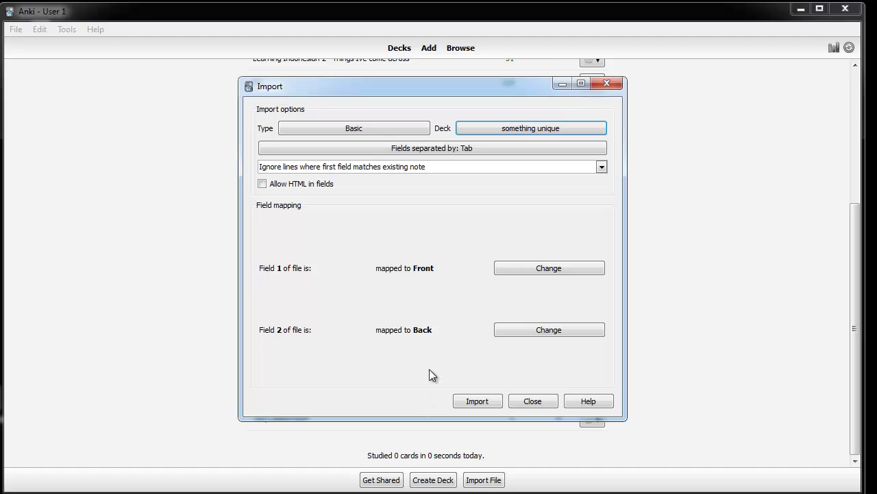
{"action": "left_click", "coordinate": [482, 399]}
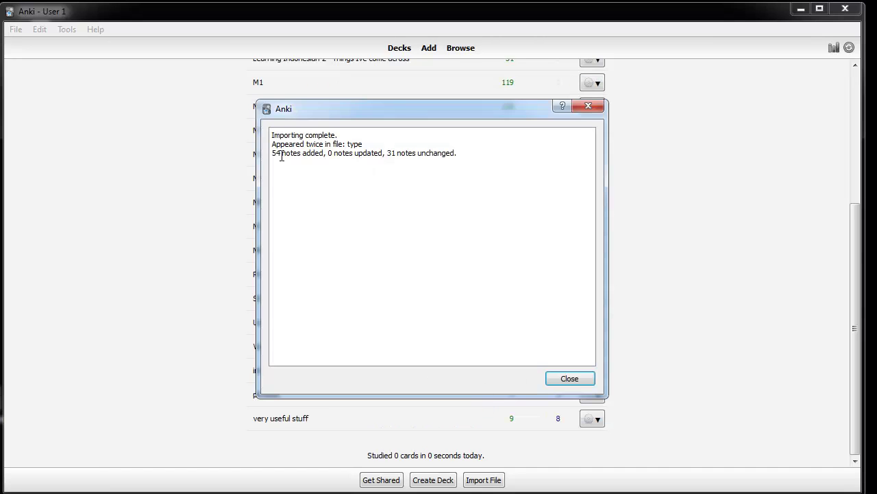
Review the added and unchanged note counts in the import summary, and close it.
{"action": "left_click_drag", "start_coordinate": [272, 153], "coordinate": [319, 153]}
{"action": "left_click", "coordinate": [364, 143]}
{"action": "left_click_drag", "start_coordinate": [388, 153], "coordinate": [504, 153]}
{"action": "left_click", "coordinate": [501, 152]}
{"action": "left_click", "coordinate": [569, 379]}
Study the "something unique" deck, revealing the answers for make, dozens and already and rating each card Good.
{"action": "left_click", "coordinate": [290, 396]}
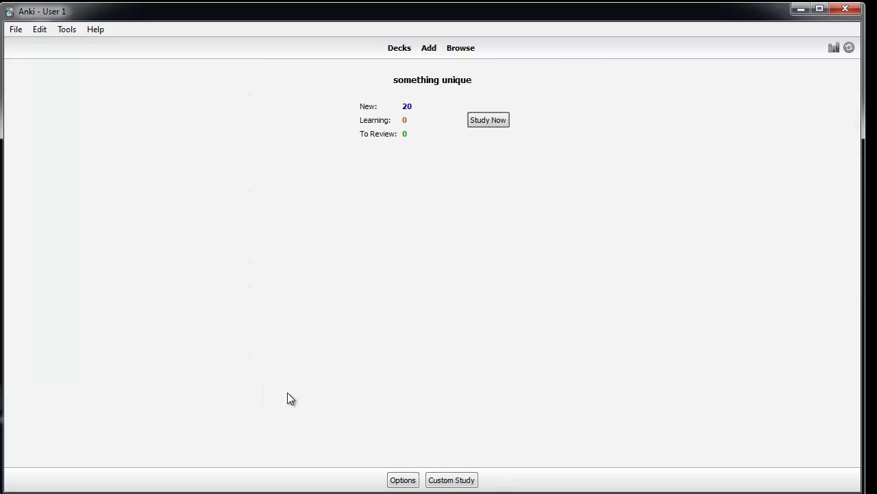
{"action": "left_click", "coordinate": [490, 122]}
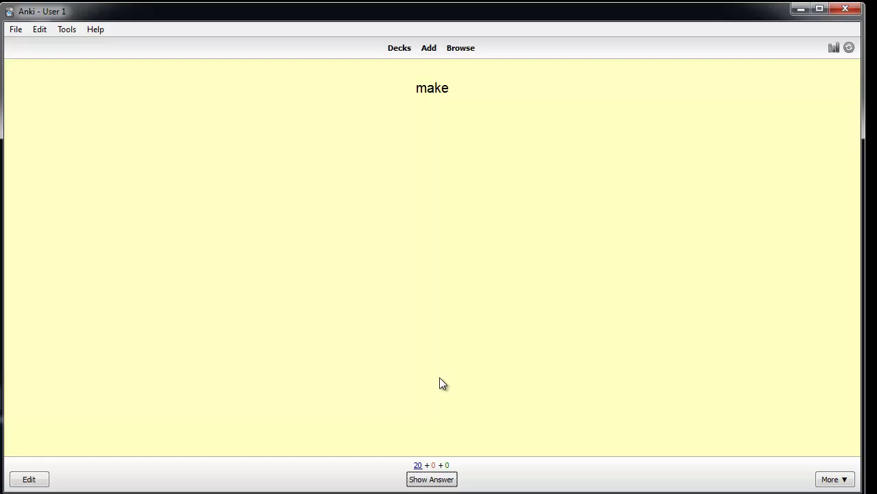
{"action": "left_click", "coordinate": [441, 479]}
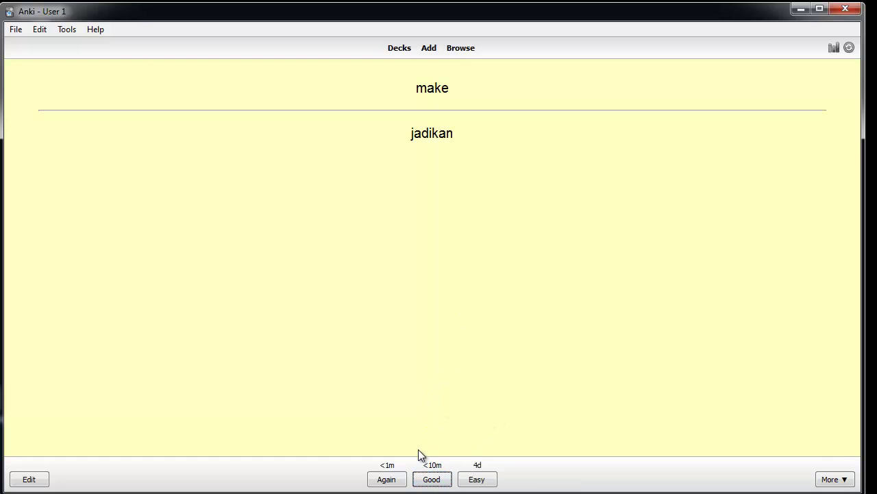
{"action": "left_click", "coordinate": [434, 480]}
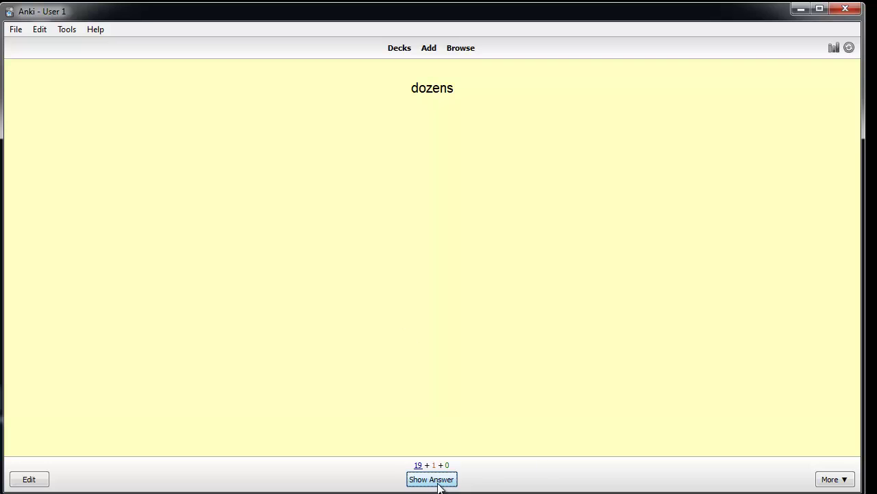
{"action": "left_click", "coordinate": [440, 479]}
{"action": "left_click", "coordinate": [436, 482]}
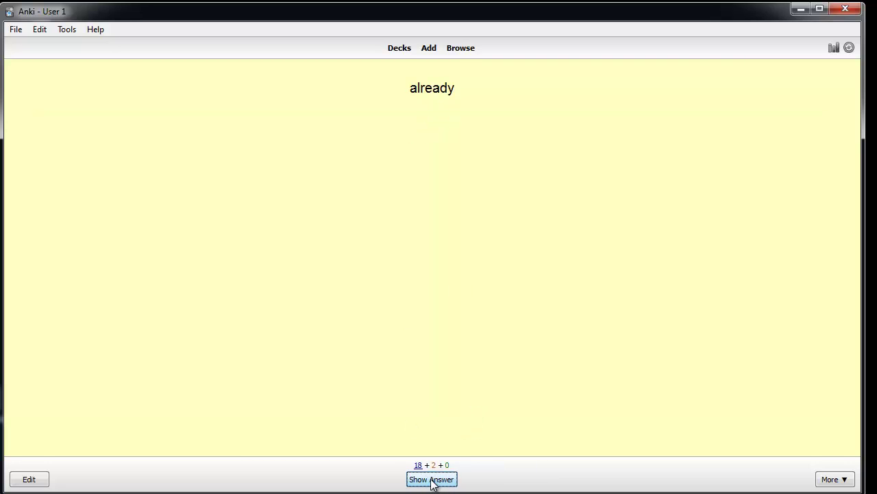
{"action": "left_click", "coordinate": [450, 481]}
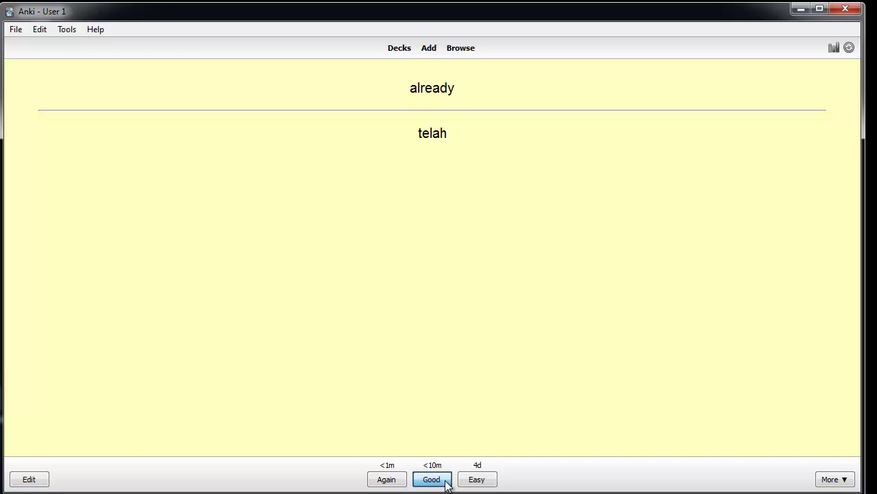
{"action": "left_click", "coordinate": [444, 477]}
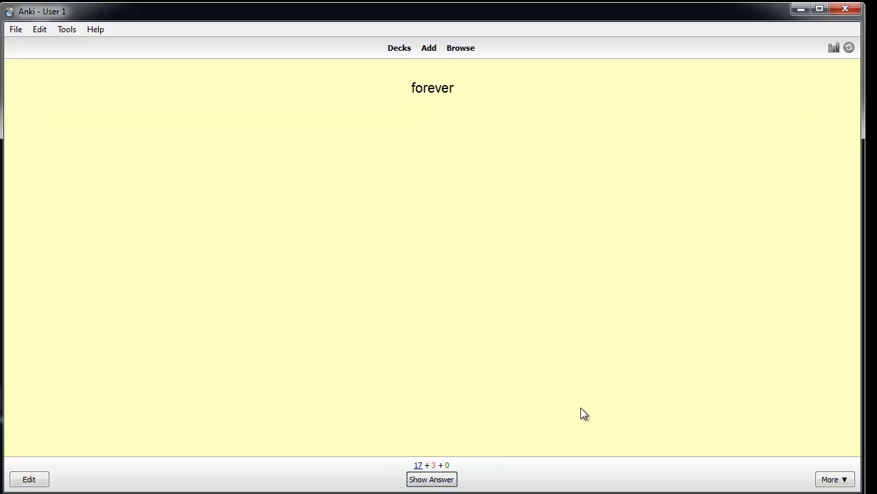